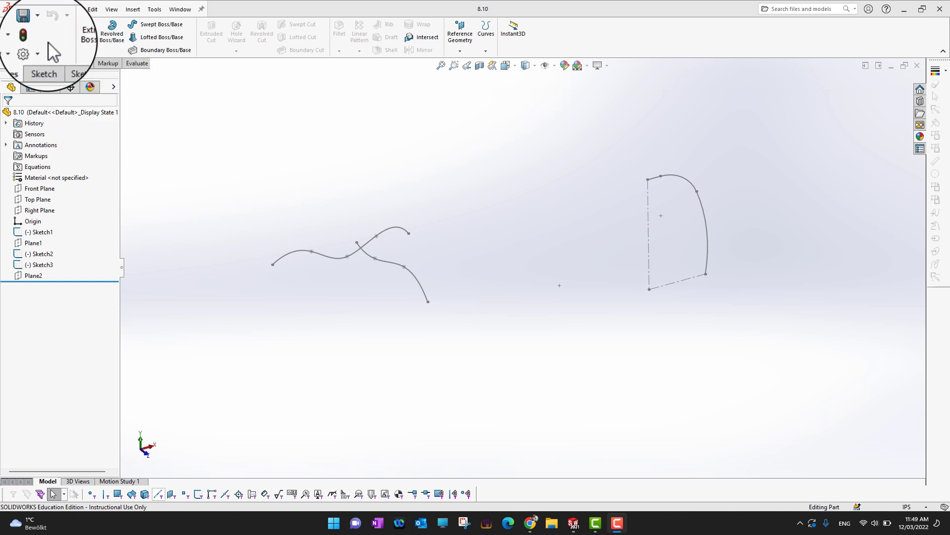
Add the Surfaces tab to the CommandManager and switch to it.
right_click(109, 63)
mouse_move(156, 94)
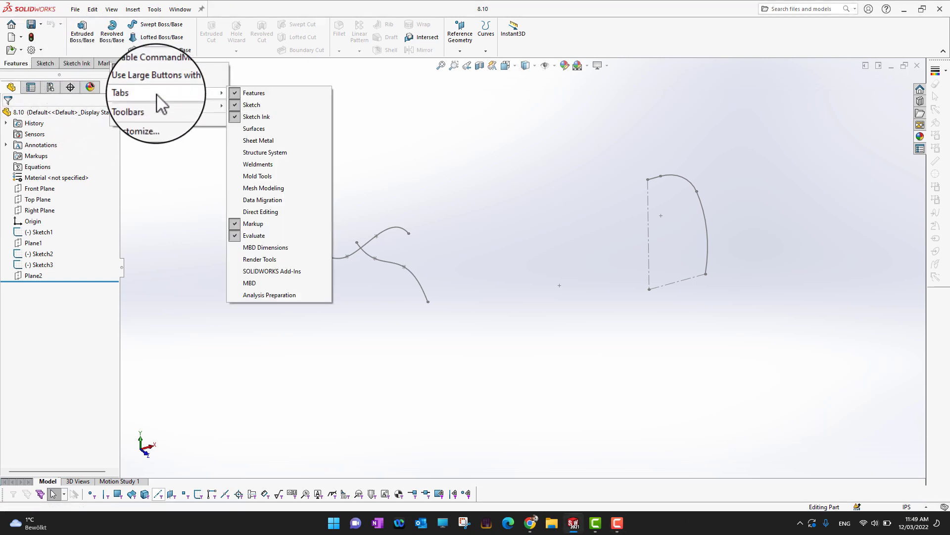
click(251, 130)
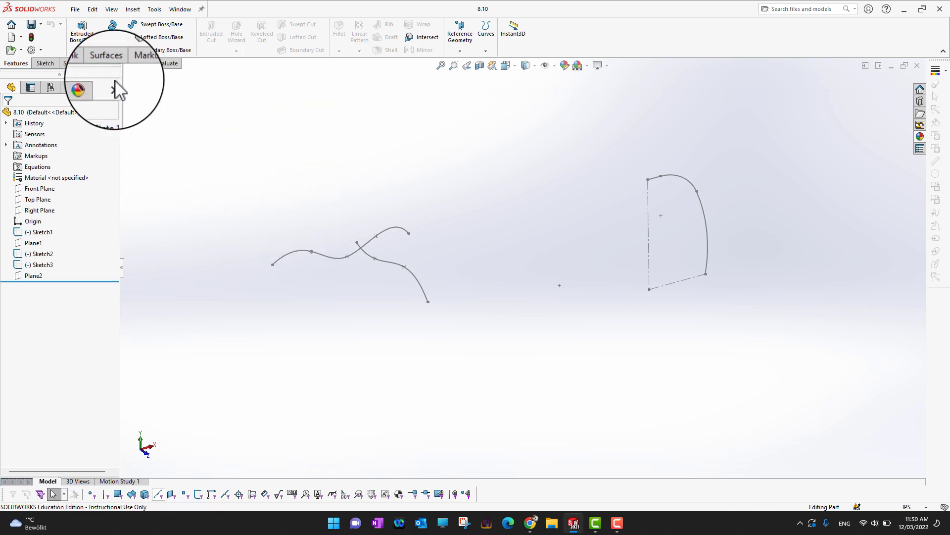
click(105, 63)
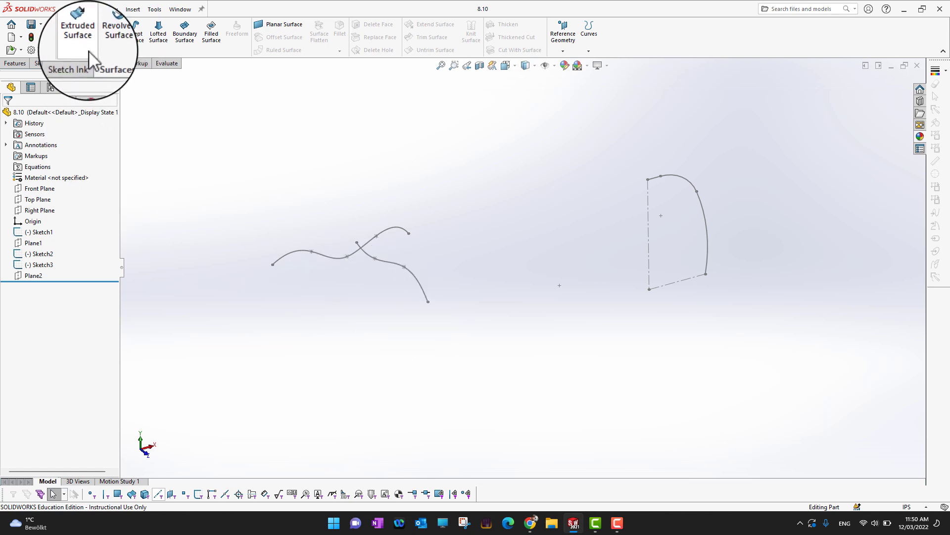
Extrude the wavy spline into a surface, 4.760in in Direction 1 and 2.630in Blind in Direction 2.
click(81, 36)
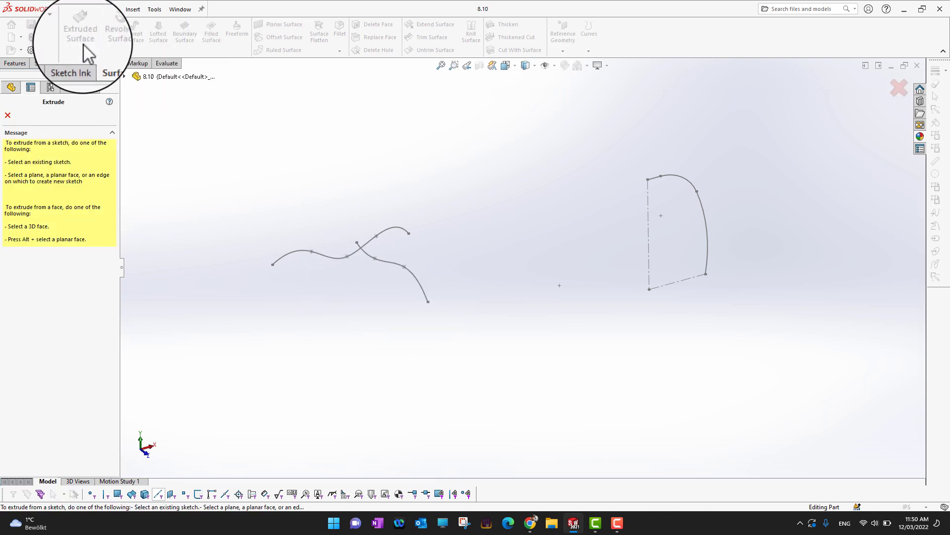
click(418, 285)
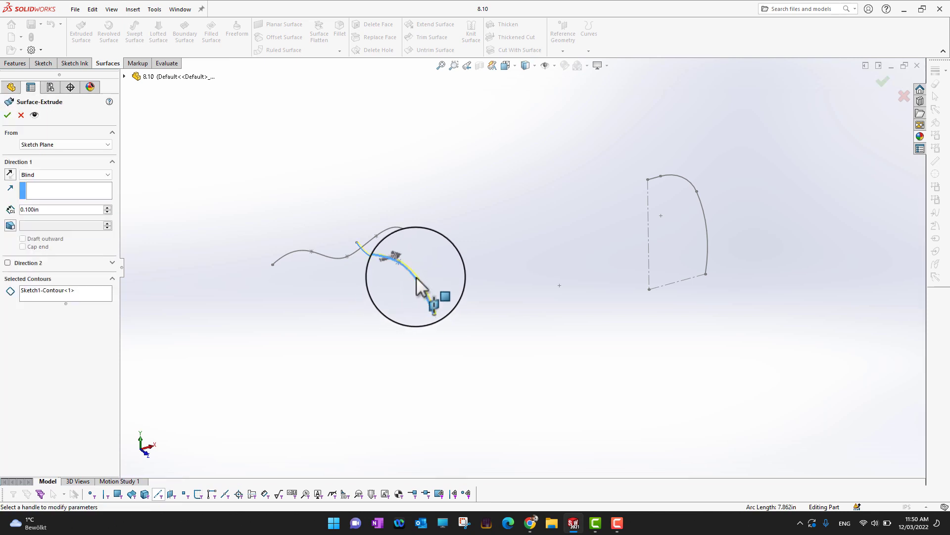
drag(422, 261, 476, 250)
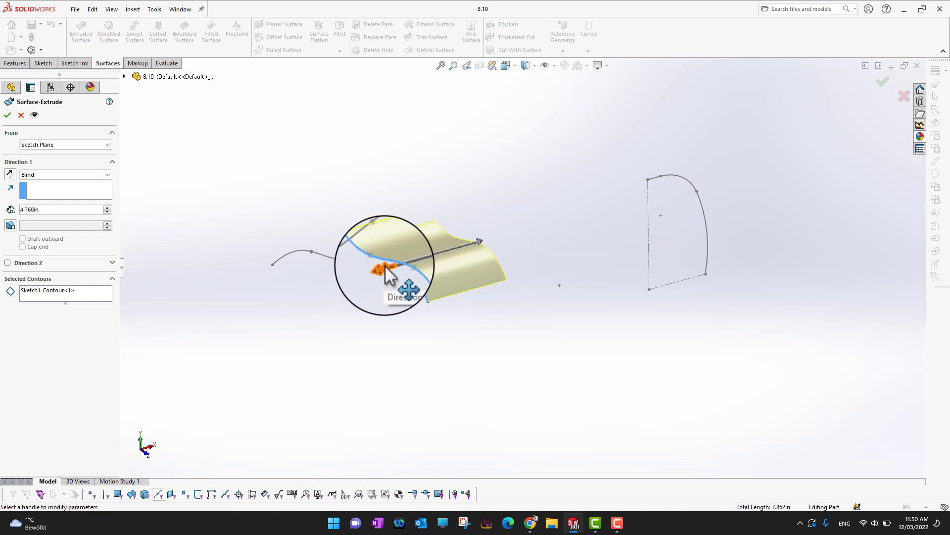
mouse_move(388, 271)
mouse_down()
mouse_move(309, 301)
mouse_move(388, 272)
mouse_move(379, 273)
mouse_up()
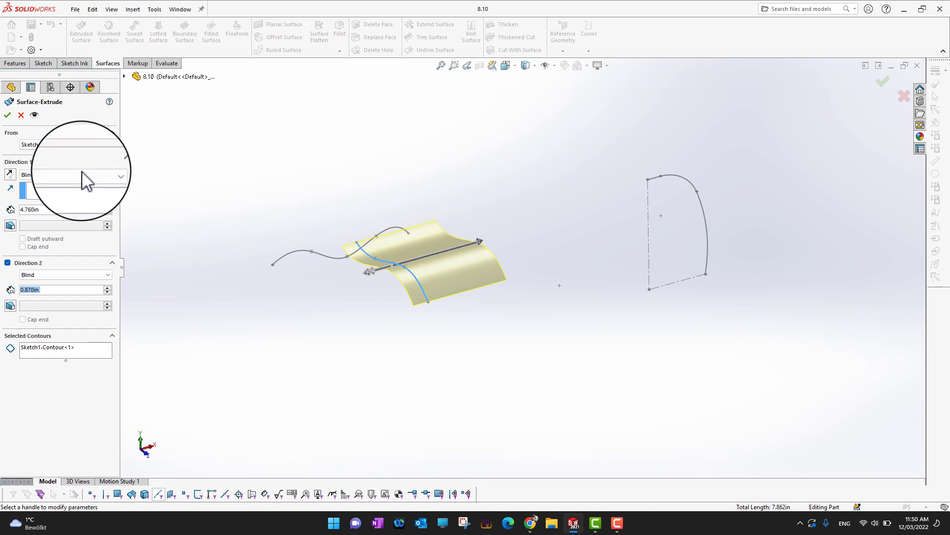
click(106, 176)
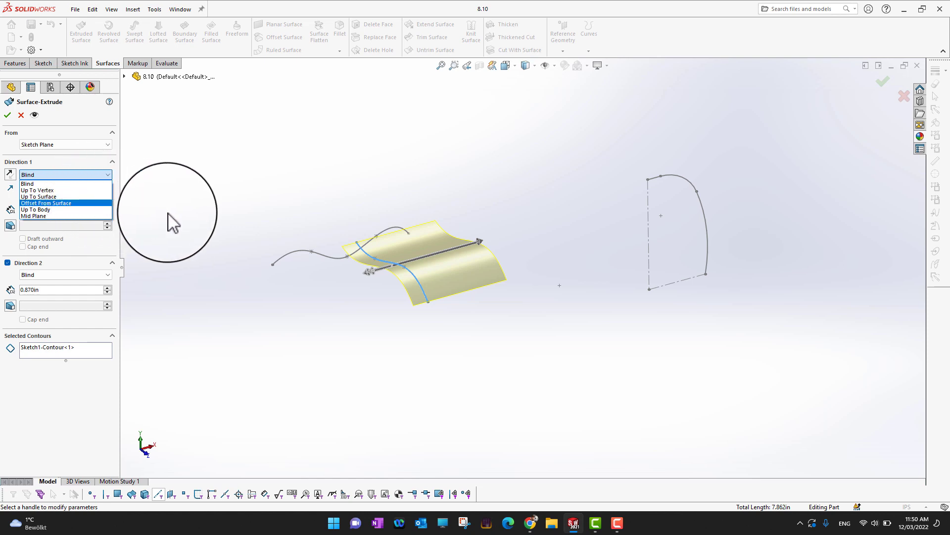
click(126, 214)
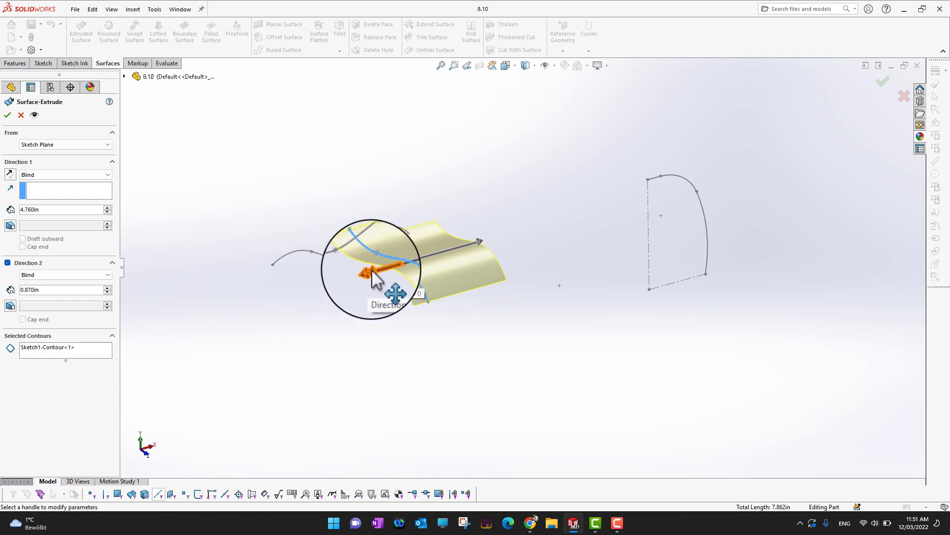
drag(372, 280, 341, 280)
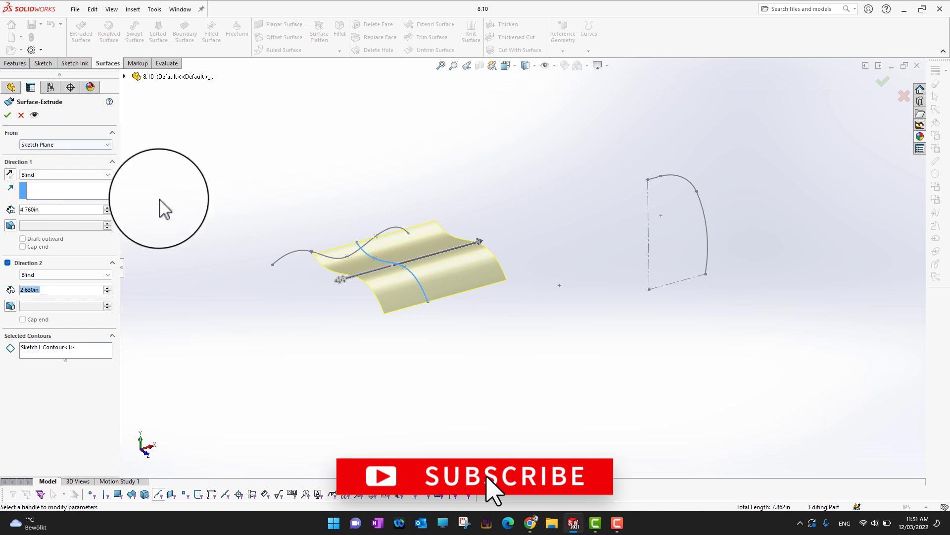
click(7, 117)
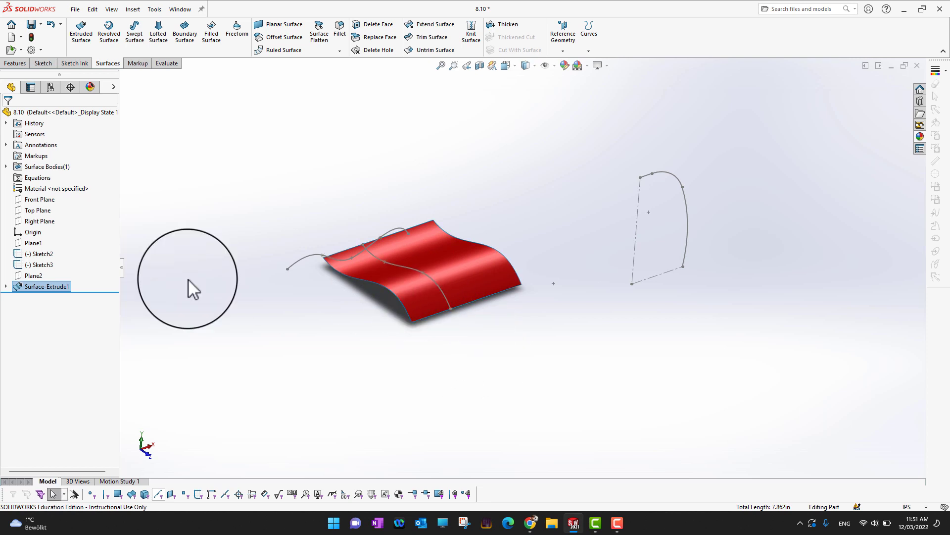
Delete Surface-Extrude1 from the FeatureManager tree and confirm the deletion.
right_click(24, 289)
click(58, 349)
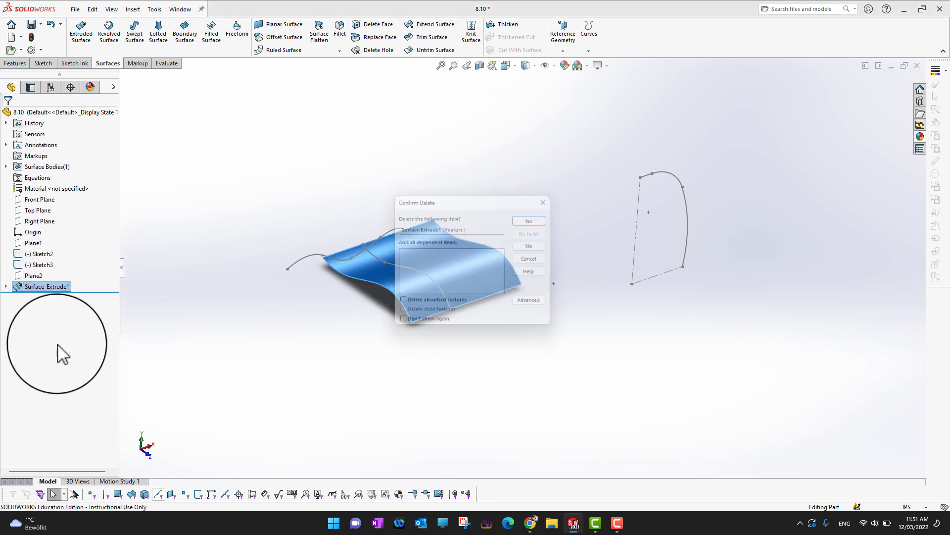
click(537, 214)
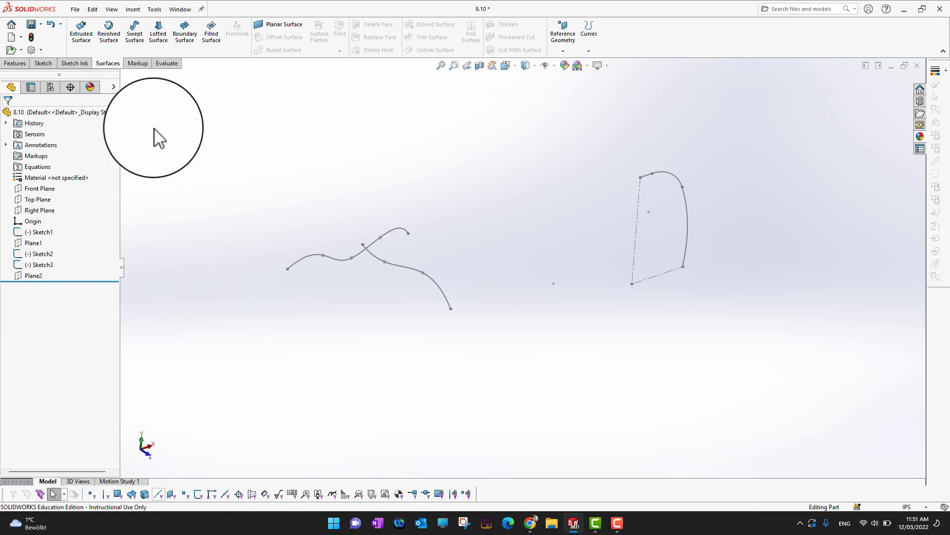
Create Surface-Sweep1 by sweeping the Sketch2 profile along the Sketch1 path.
click(135, 44)
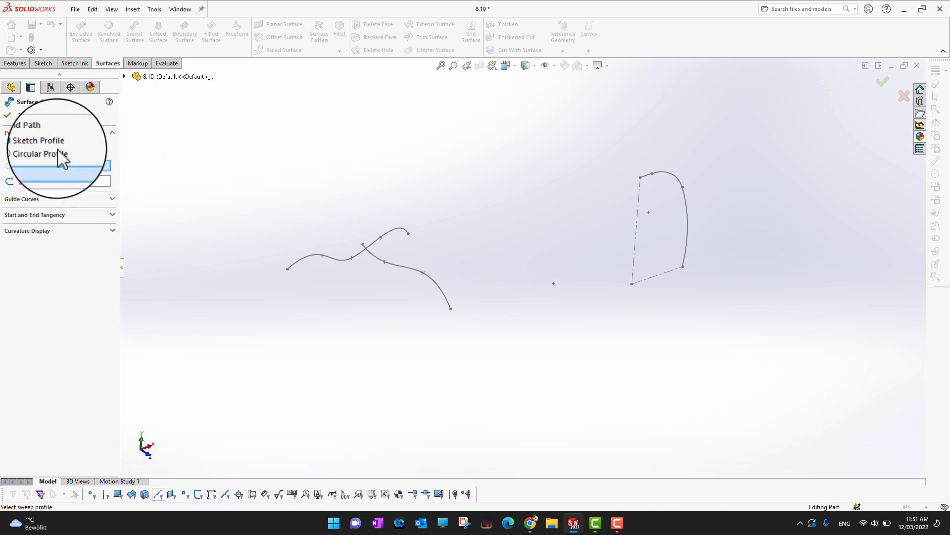
click(307, 259)
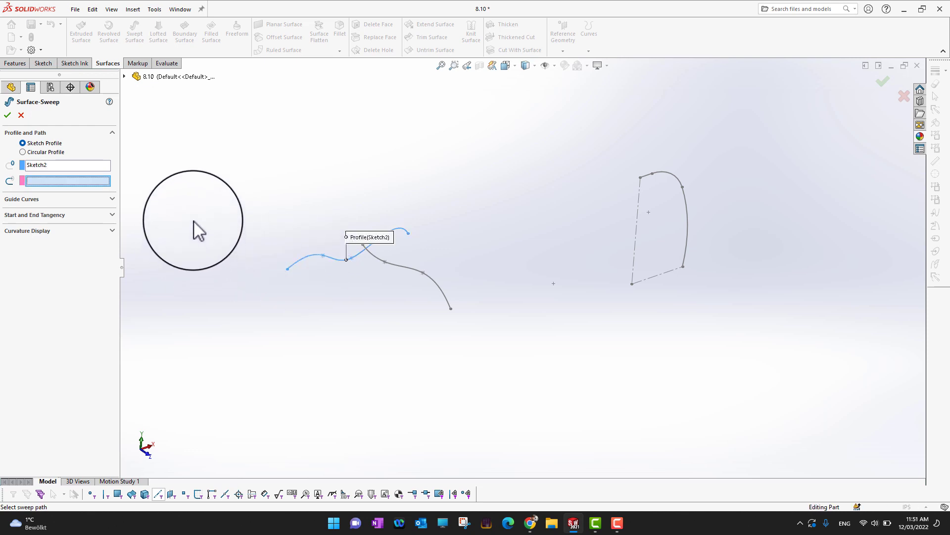
click(436, 289)
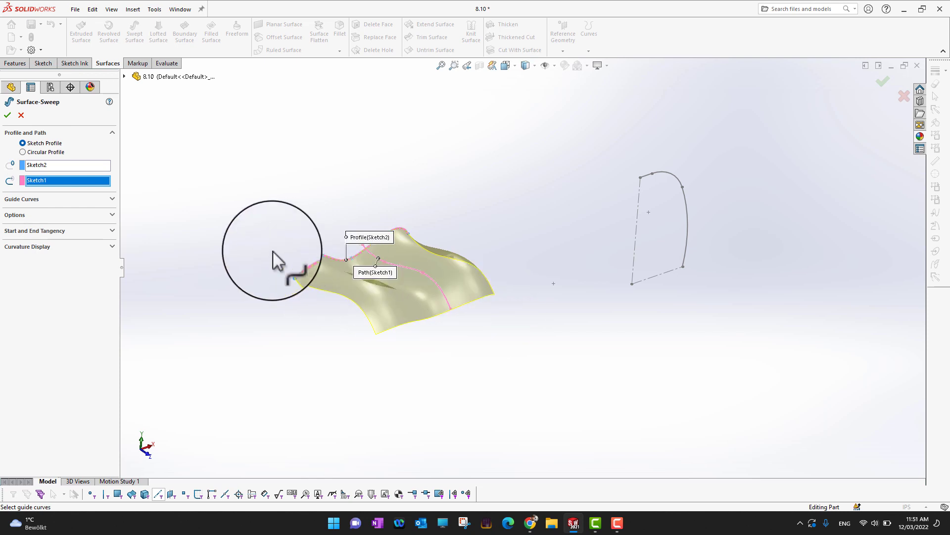
mouse_move(272, 259)
middle_down()
mouse_move(238, 241)
mouse_move(318, 269)
mouse_move(384, 312)
mouse_move(379, 327)
middle_up()
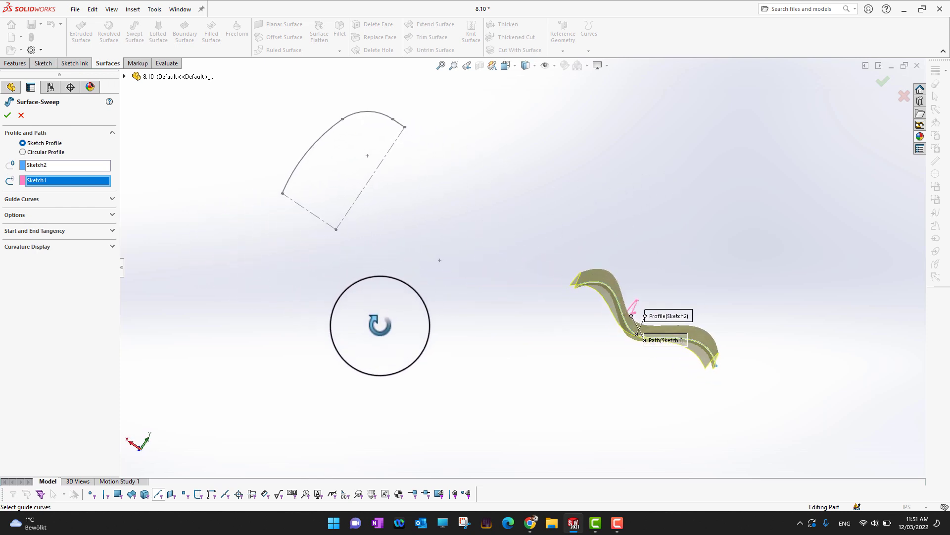
mouse_move(616, 346)
middle_down()
mouse_move(446, 322)
mouse_move(426, 328)
mouse_move(447, 317)
middle_up()
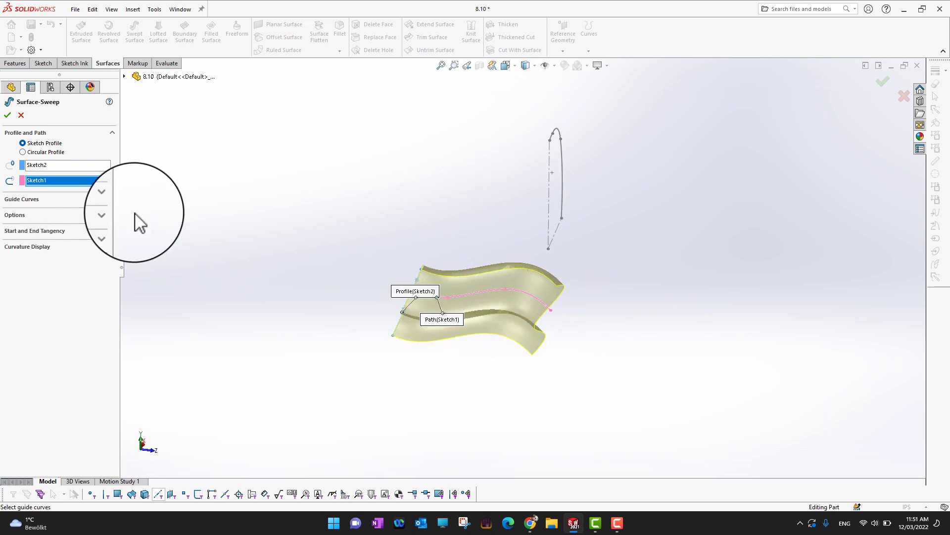
click(9, 118)
middle_drag(250, 262, 445, 393)
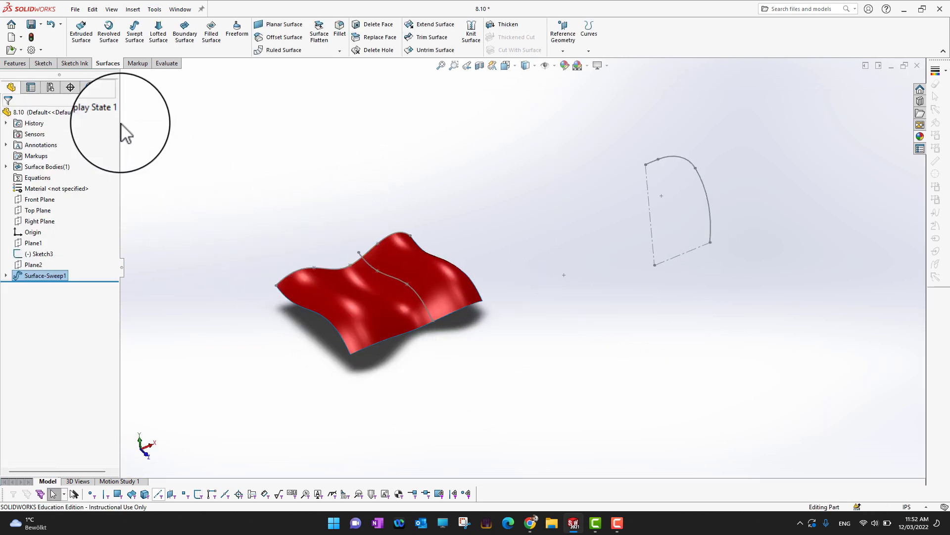
Revolve Sketch3 a Blind 360.00deg around the Line5 centerline into Surface-Revolve1.
click(109, 34)
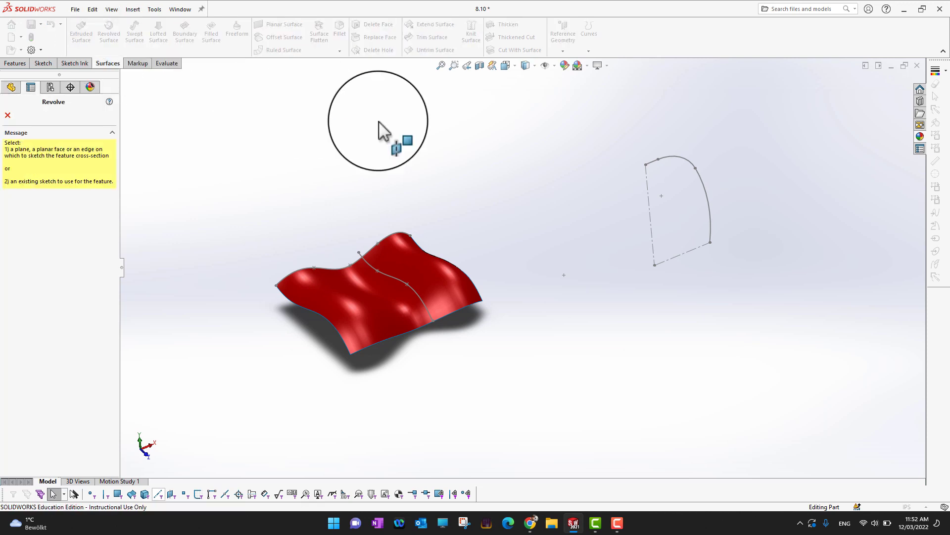
click(700, 176)
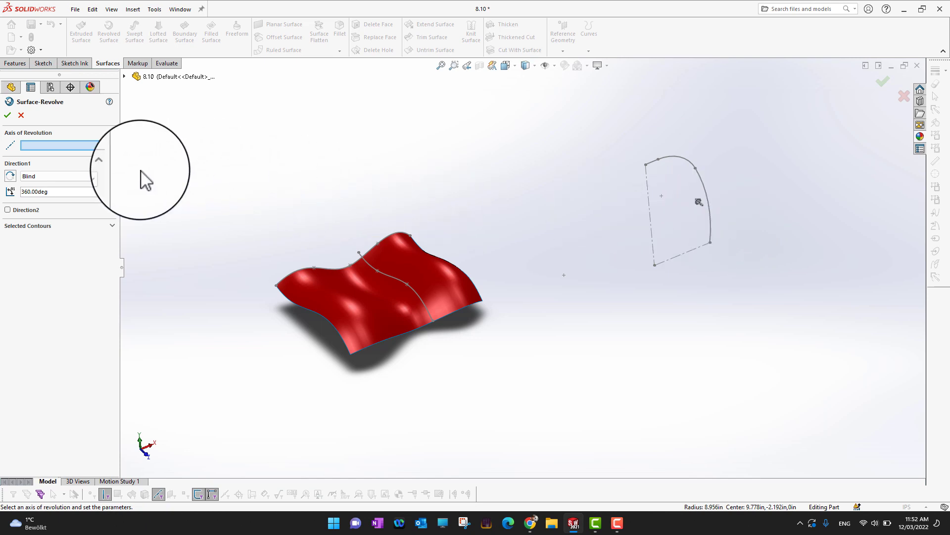
click(689, 253)
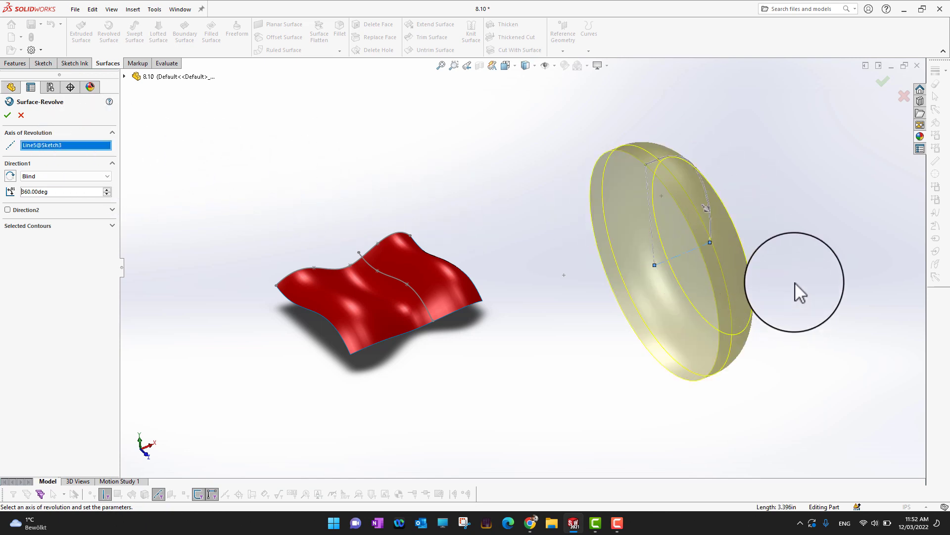
middle_drag(795, 283, 796, 232)
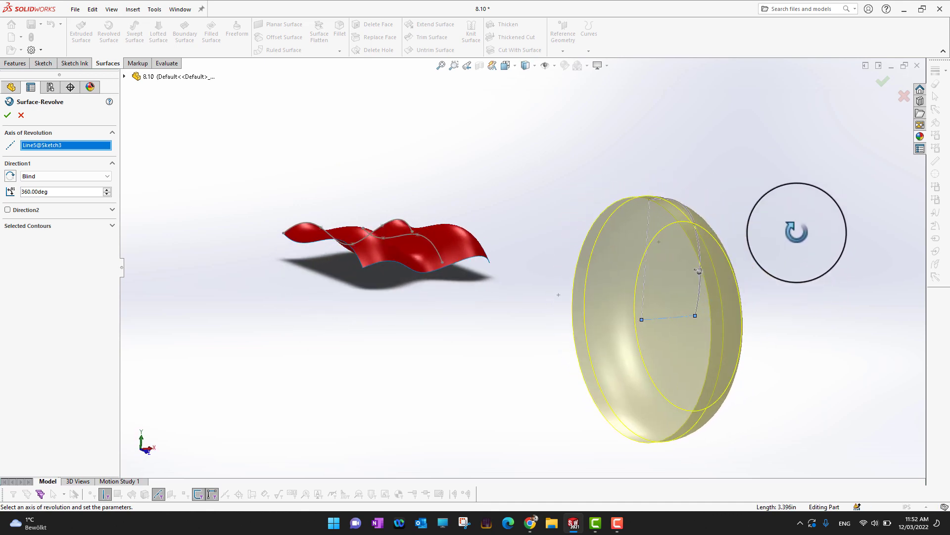
click(11, 119)
middle_drag(628, 203, 808, 200)
middle_drag(700, 350, 695, 309)
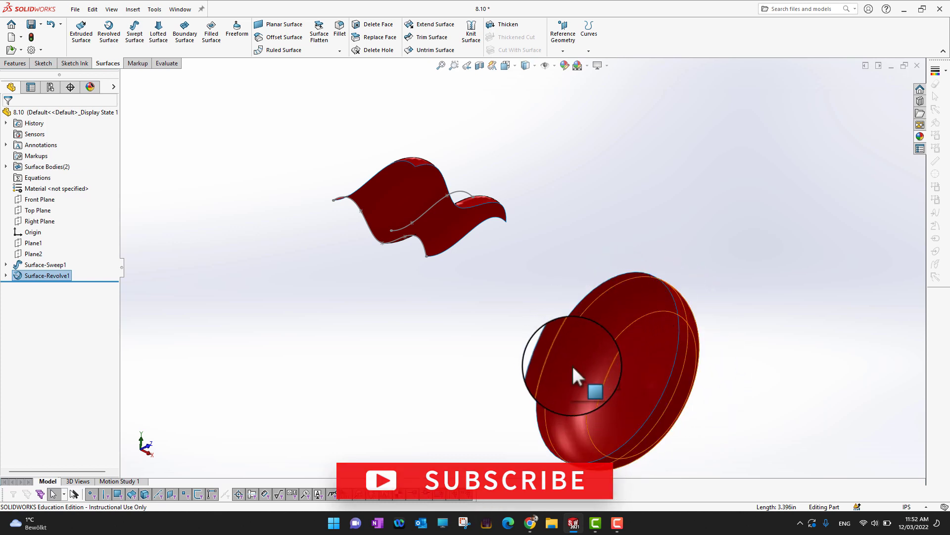
middle_drag(764, 377, 619, 217)
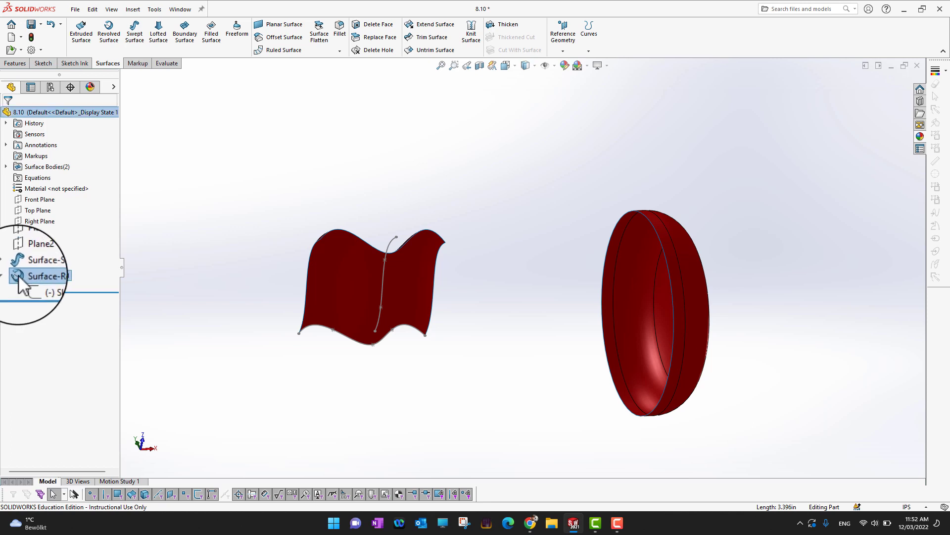
Edit Surface-Revolve1 to revolve around Line1, keeping Blind 360deg, forming a cup.
right_click(18, 285)
key(Escape)
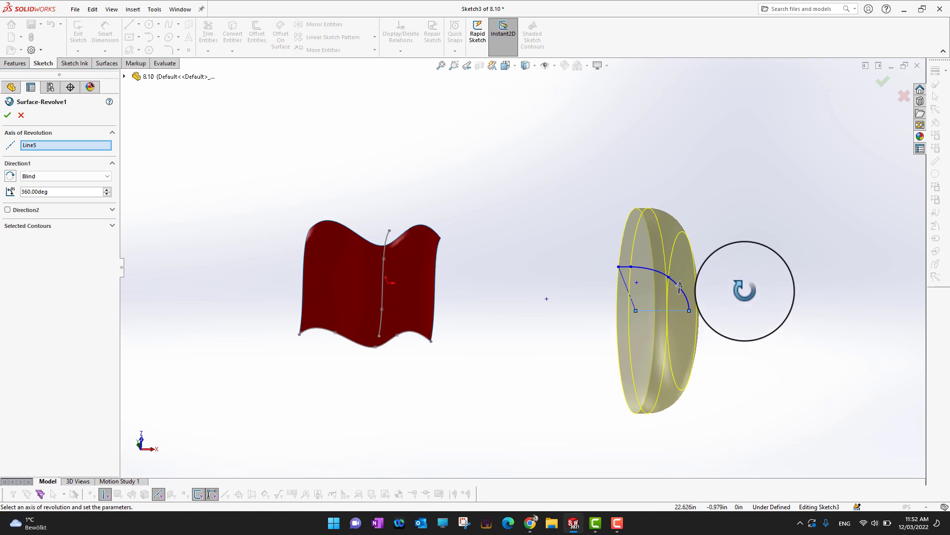
middle_drag(747, 312, 783, 409)
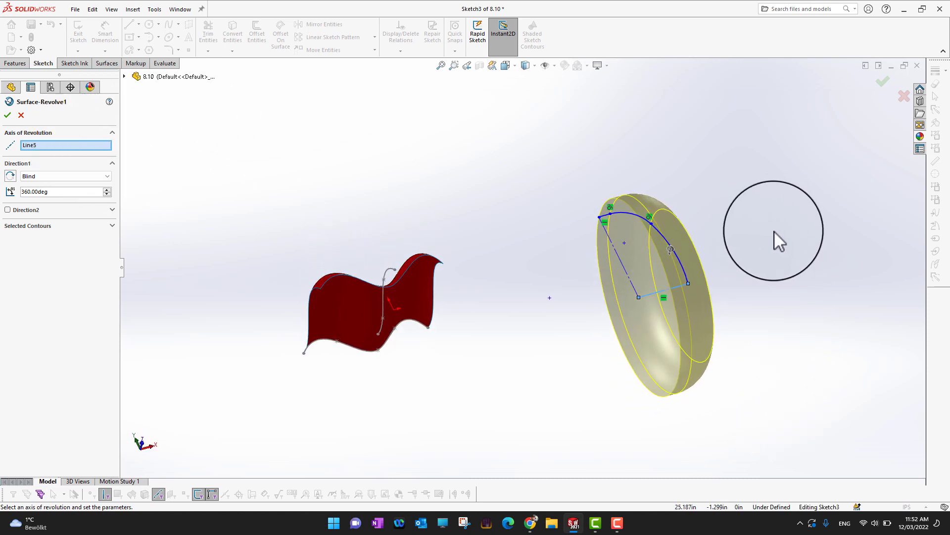
middle_drag(773, 237, 780, 312)
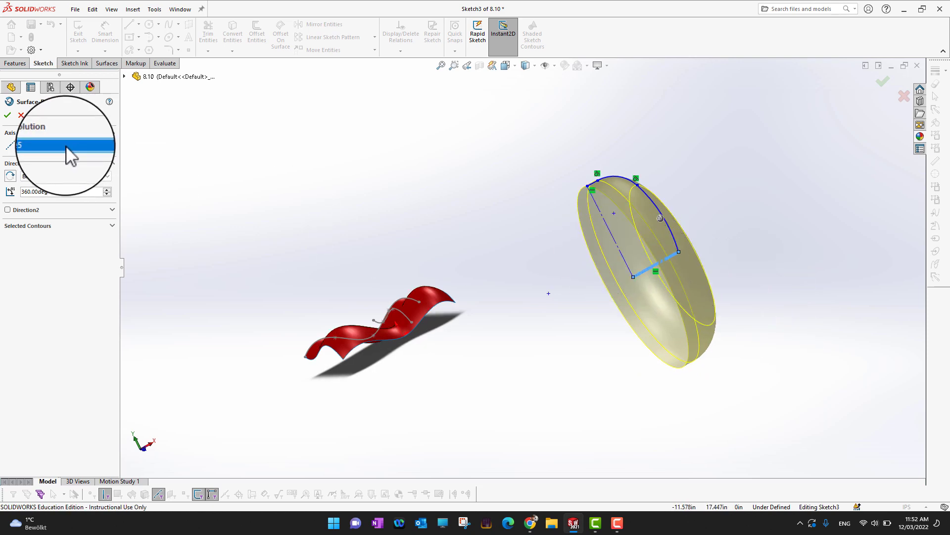
click(612, 234)
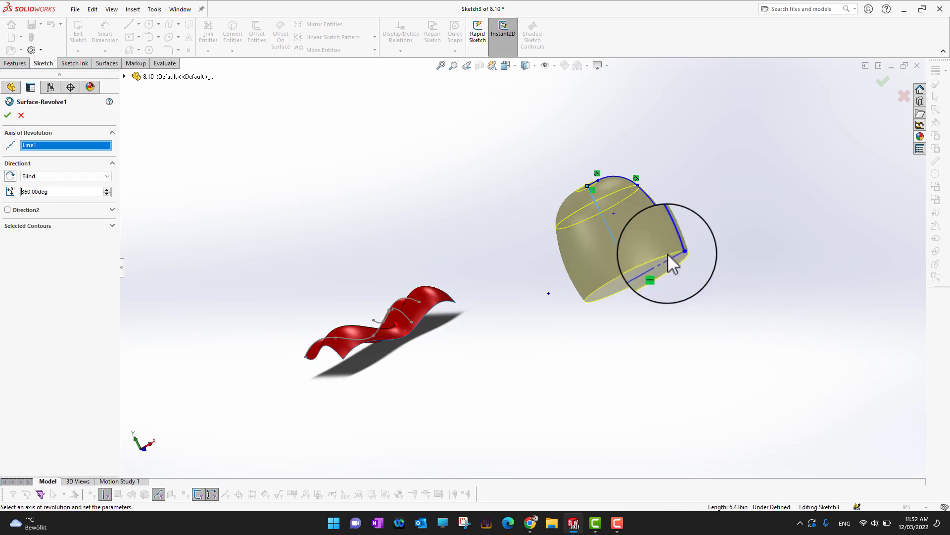
middle_drag(797, 326, 734, 333)
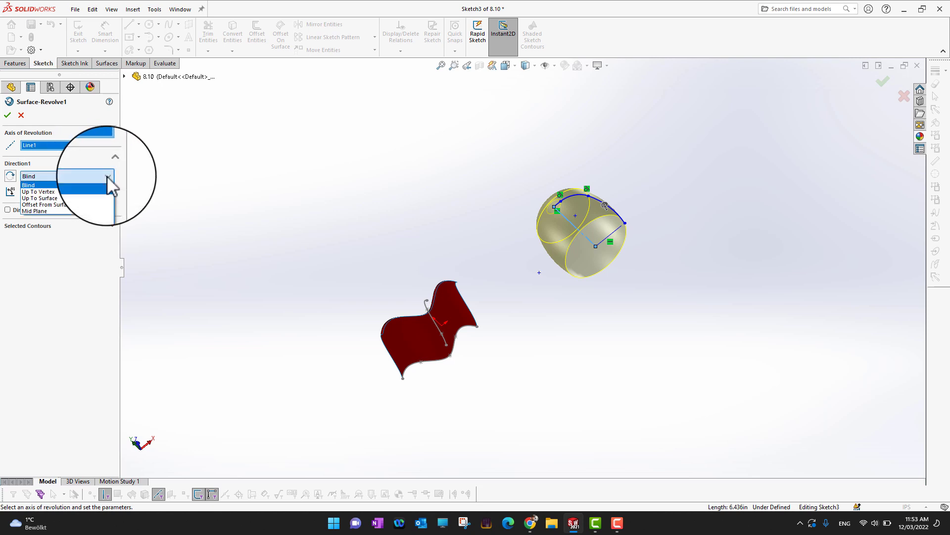
click(107, 177)
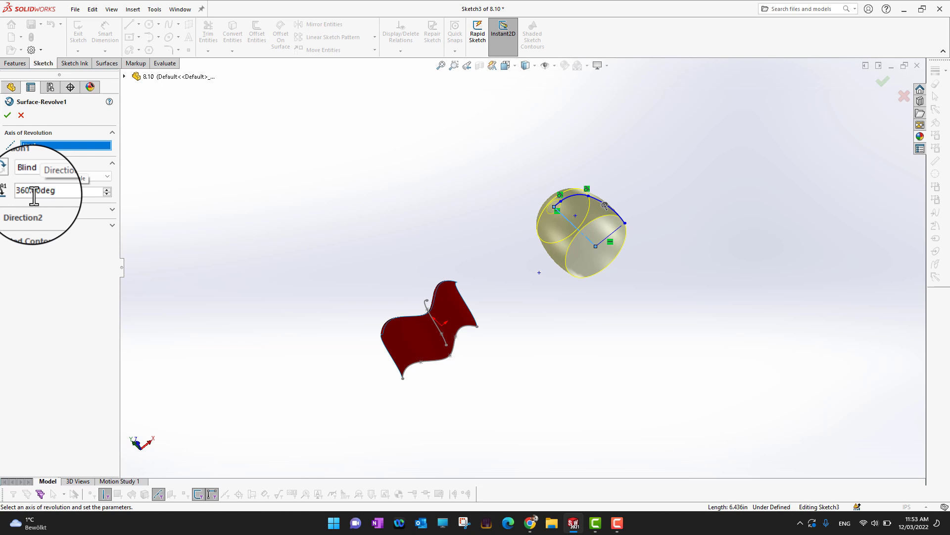
click(7, 115)
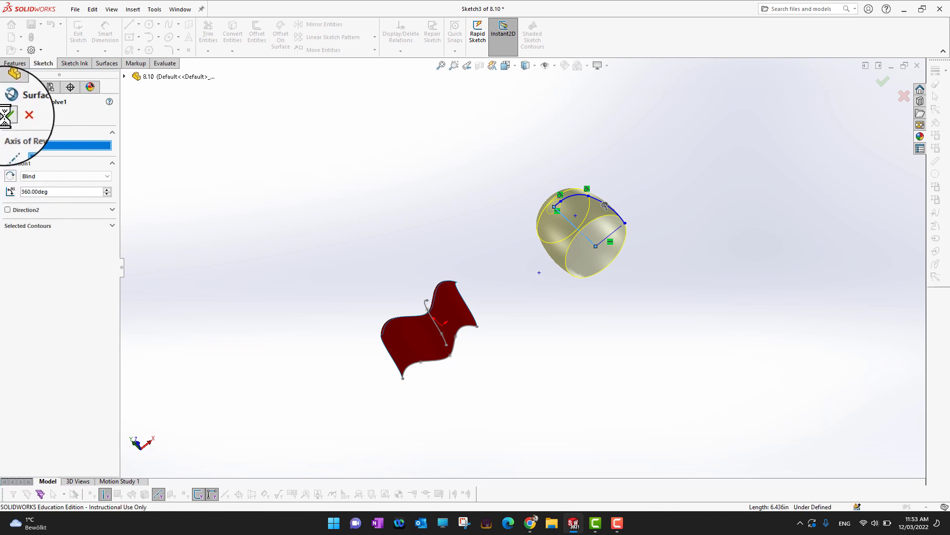
middle_drag(730, 322, 675, 191)
middle_drag(622, 301, 574, 216)
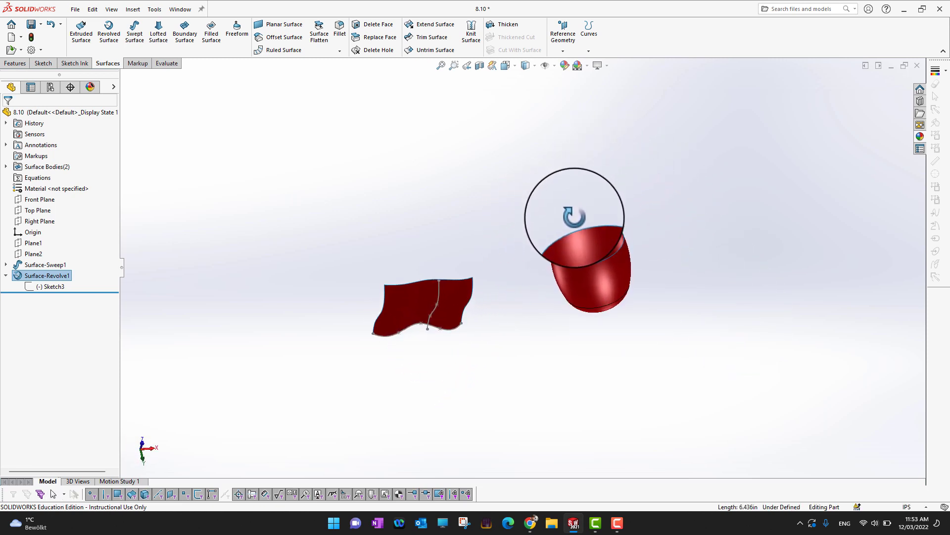